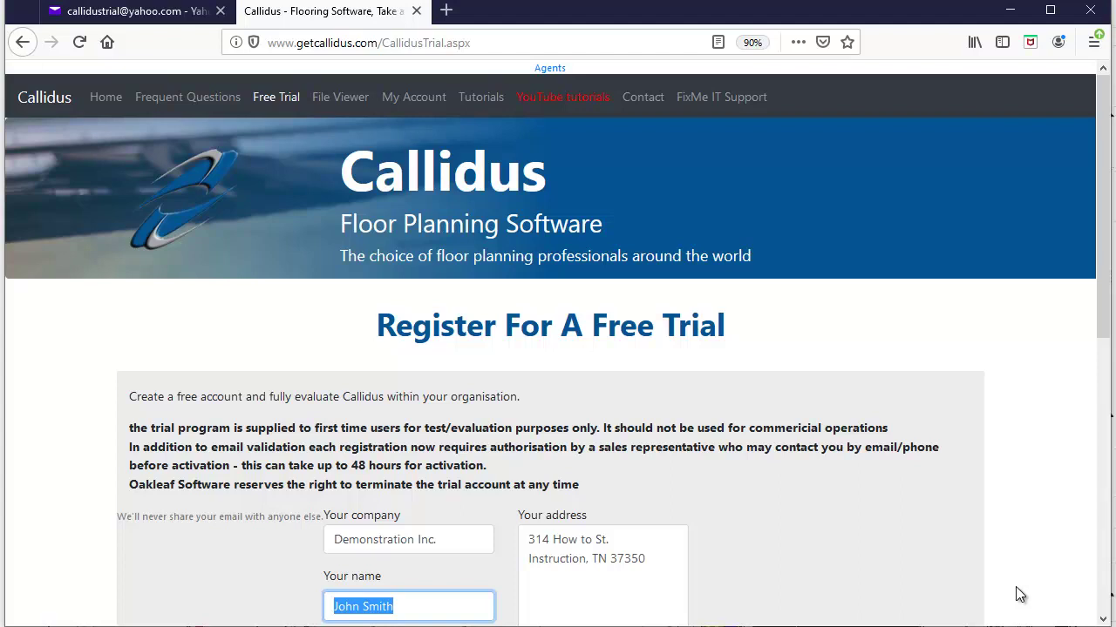
- Highlight the getcallidus.com domain in the address bar, then submit the trial registration form
{"action": "left_click", "coordinate": [270, 41]}
{"action": "key", "text": "shift+Right"}
{"action": "key", "text": "shift+Right"}
{"action": "key", "text": "shift+Right"}
{"action": "key", "text": "shift+Right"}
{"action": "key", "text": "shift+Right"}
{"action": "key", "text": "shift+Right"}
{"action": "key", "text": "shift+Right"}
{"action": "key", "text": "shift+Right"}
{"action": "key", "text": "shift+Right"}
{"action": "key", "text": "shift+Right"}
{"action": "key", "text": "shift+Right"}
{"action": "key", "text": "shift+Right"}
{"action": "key", "text": "shift+Right"}
{"action": "key", "text": "shift+Right"}
{"action": "key", "text": "shift+Right"}
{"action": "key", "text": "shift+Right"}
{"action": "key", "text": "shift+Right"}
{"action": "key", "text": "shift+Right"}
{"action": "key", "text": "shift+Right"}
{"action": "key", "text": "shift+Right"}
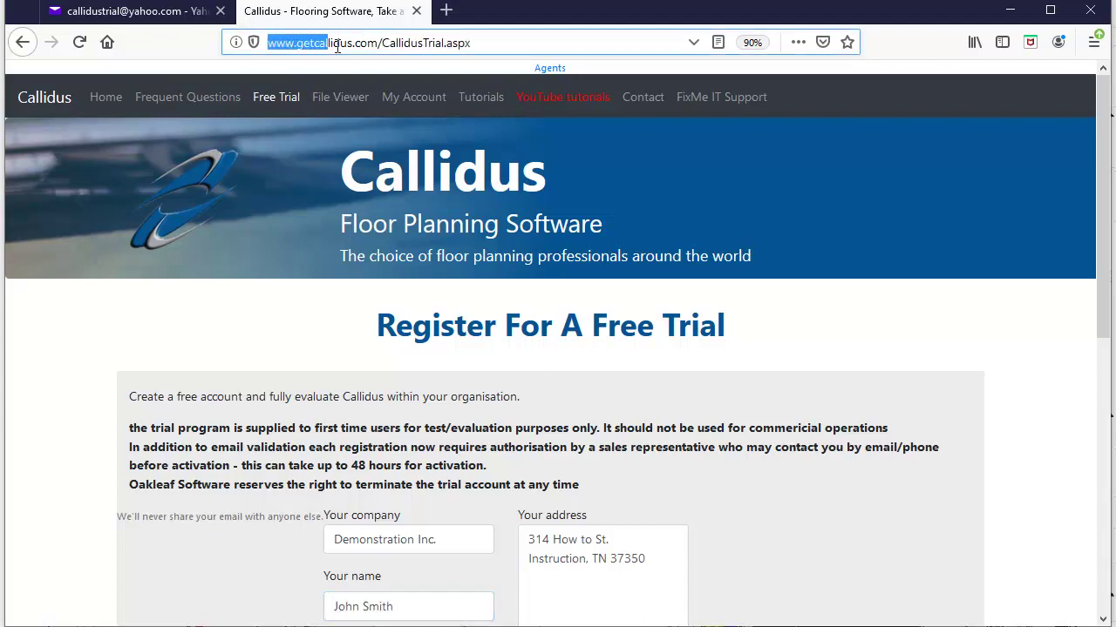
{"action": "key", "text": "shift+Left"}
{"action": "key", "text": "shift+Left"}
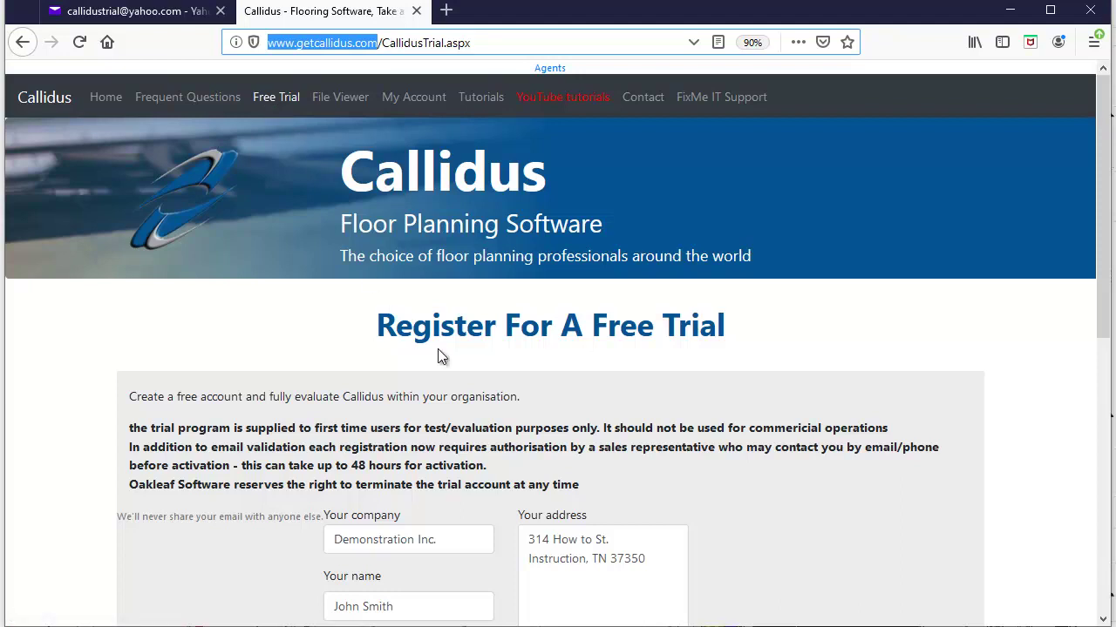
{"action": "key", "text": "Tab"}
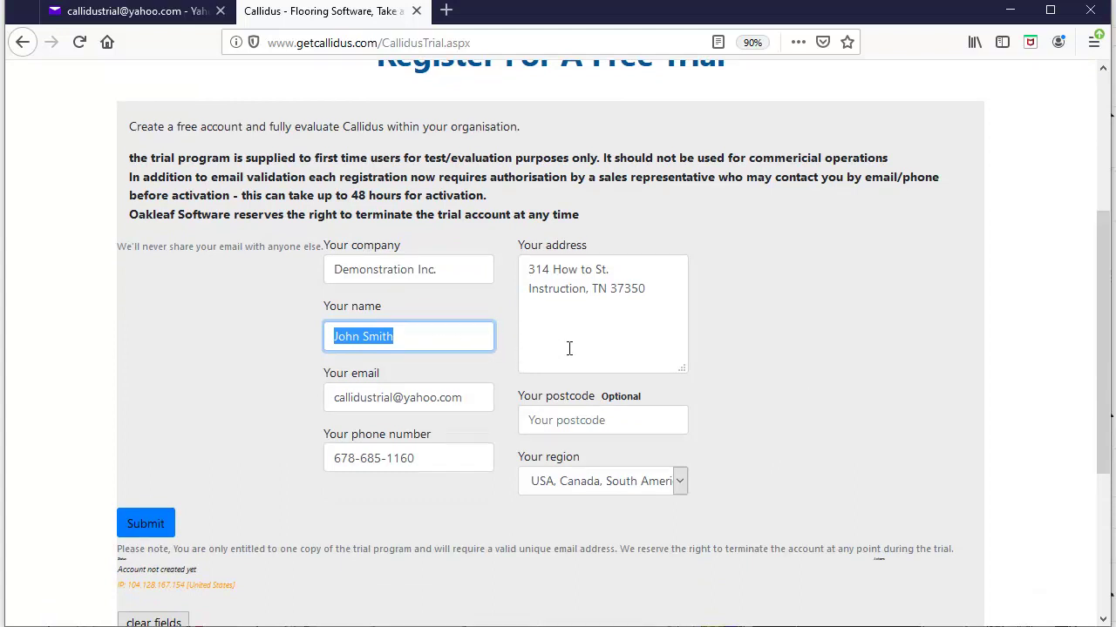
{"action": "left_click", "coordinate": [155, 522]}
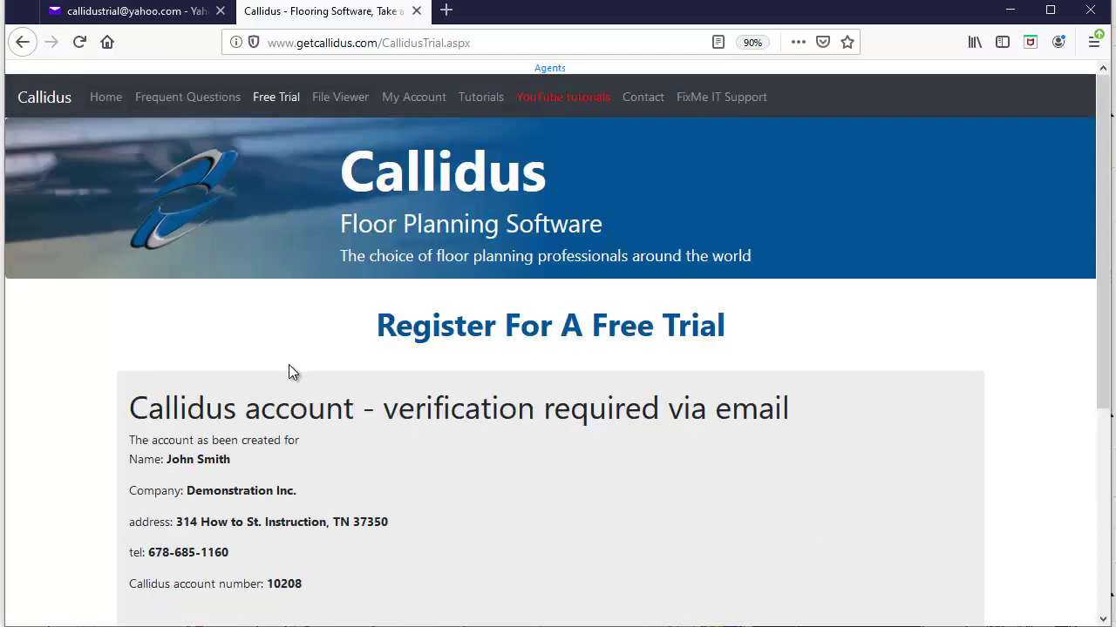
{"action": "scroll", "coordinate": [327, 425], "scroll_direction": "down", "scroll_amount": 1}
{"action": "scroll", "coordinate": [328, 427], "scroll_direction": "down", "scroll_amount": 3}
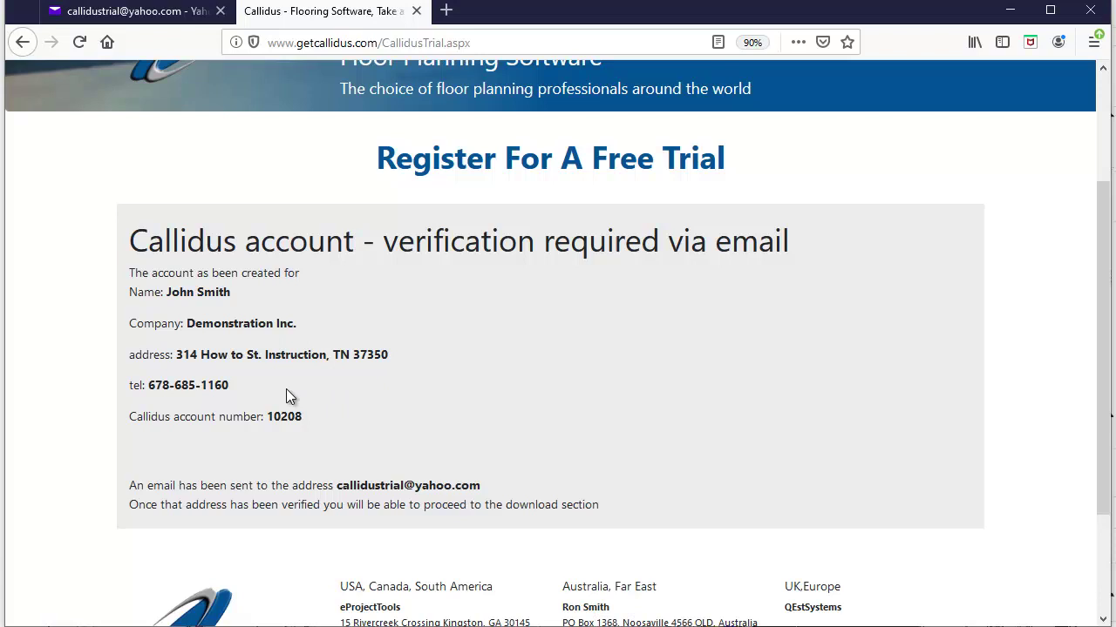
{"action": "scroll", "coordinate": [293, 408], "scroll_direction": "down", "scroll_amount": 1}
{"action": "scroll", "coordinate": [294, 406], "scroll_direction": "down", "scroll_amount": 2}
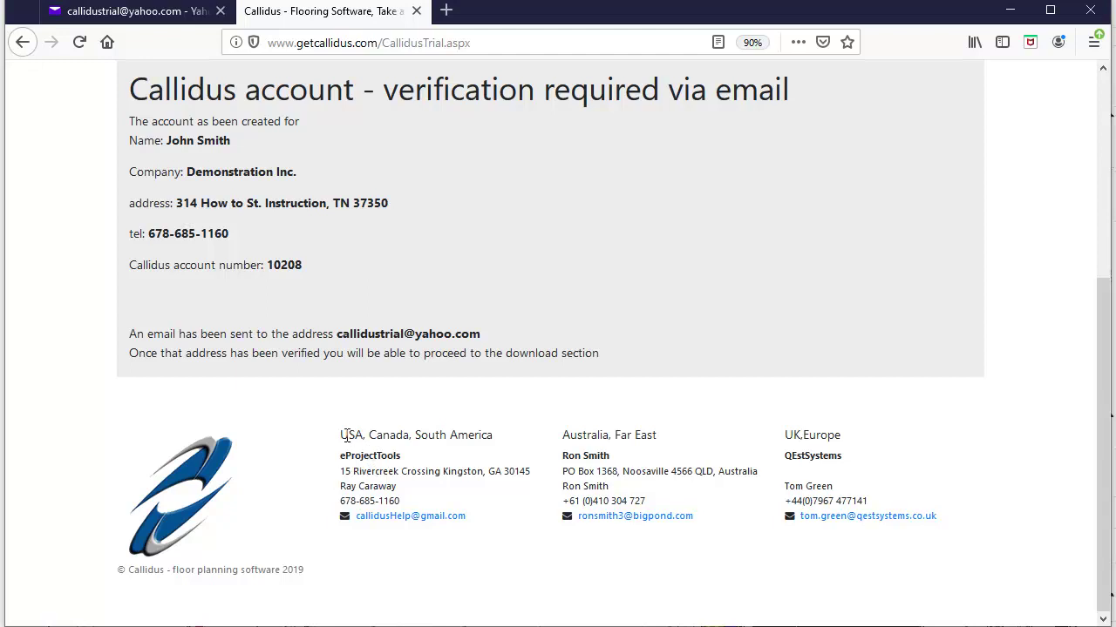
{"action": "left_click_drag", "start_coordinate": [343, 434], "coordinate": [494, 436]}
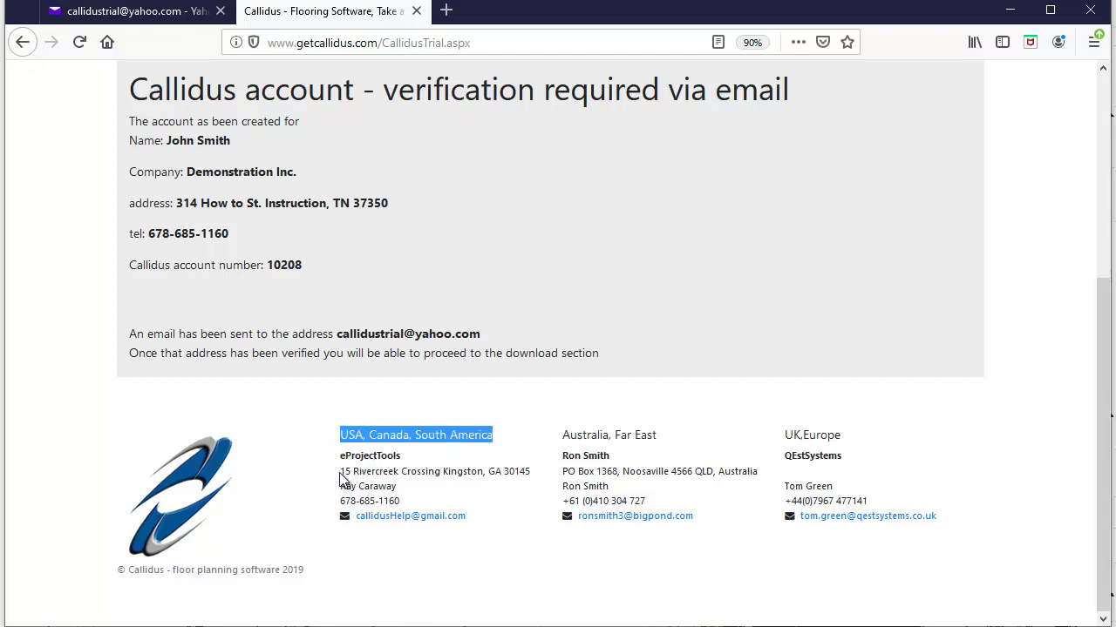
{"action": "left_click_drag", "start_coordinate": [339, 473], "coordinate": [400, 503]}
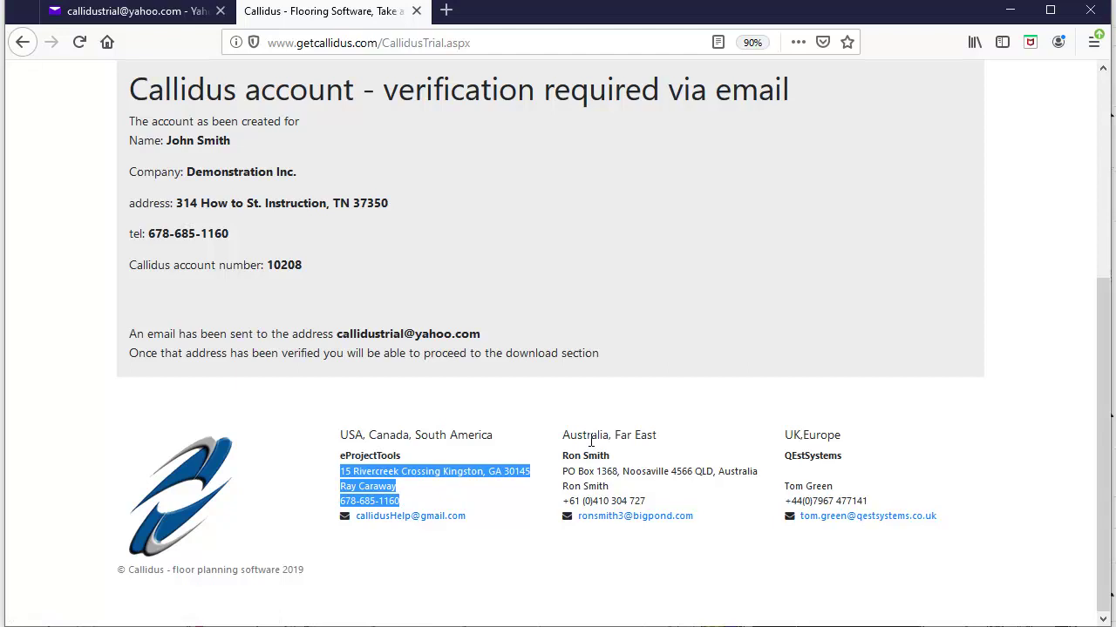
{"action": "left_click_drag", "start_coordinate": [564, 455], "coordinate": [646, 506]}
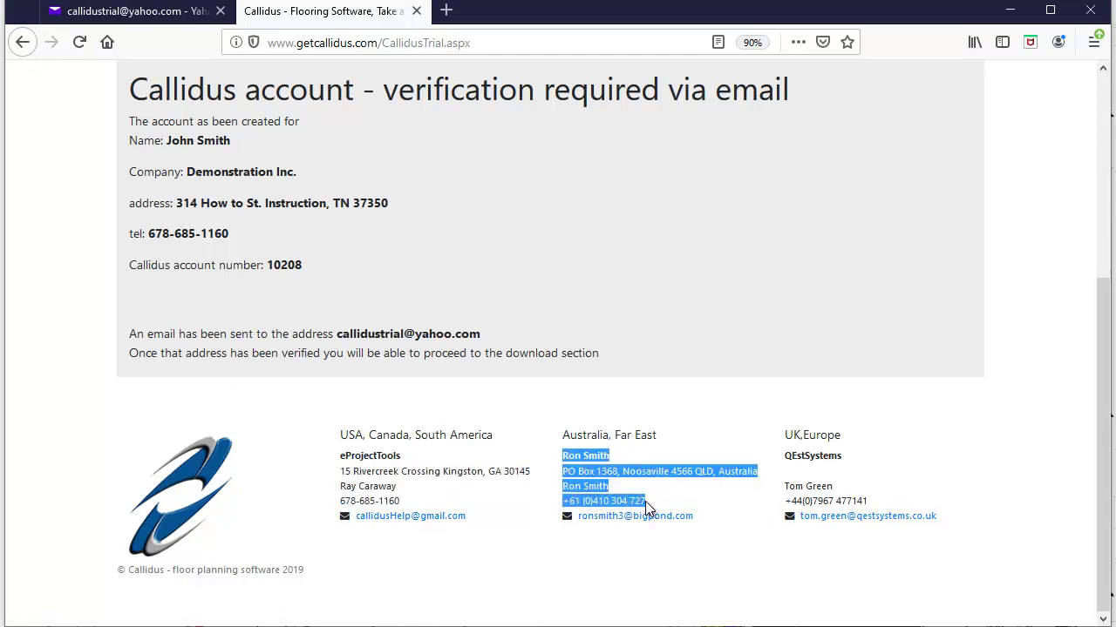
{"action": "left_click", "coordinate": [787, 433]}
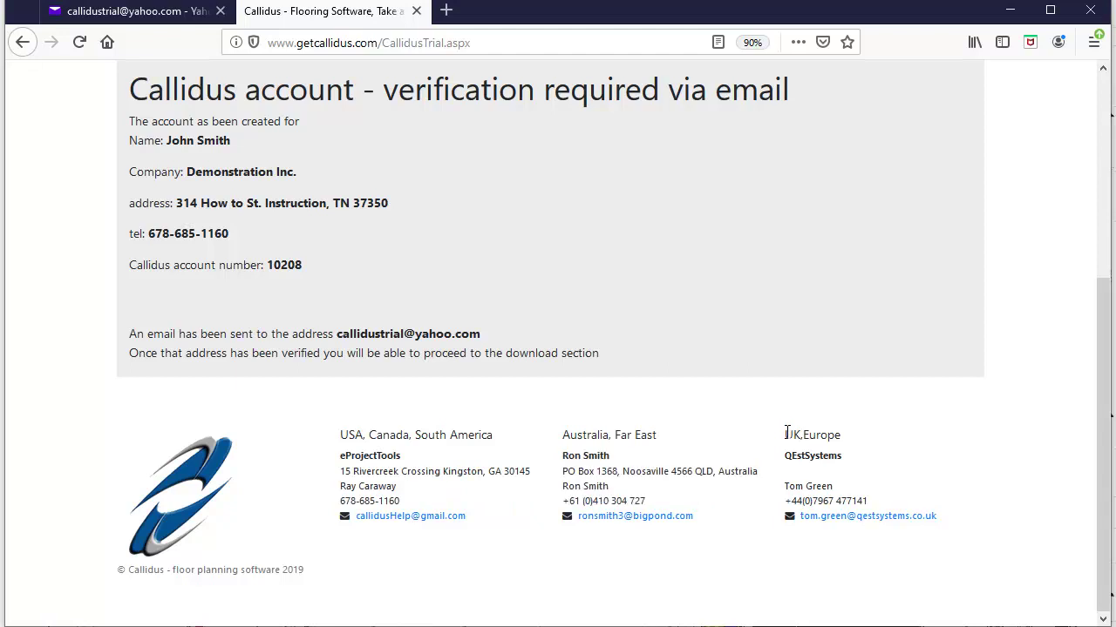
{"action": "left_click_drag", "start_coordinate": [787, 433], "coordinate": [875, 502]}
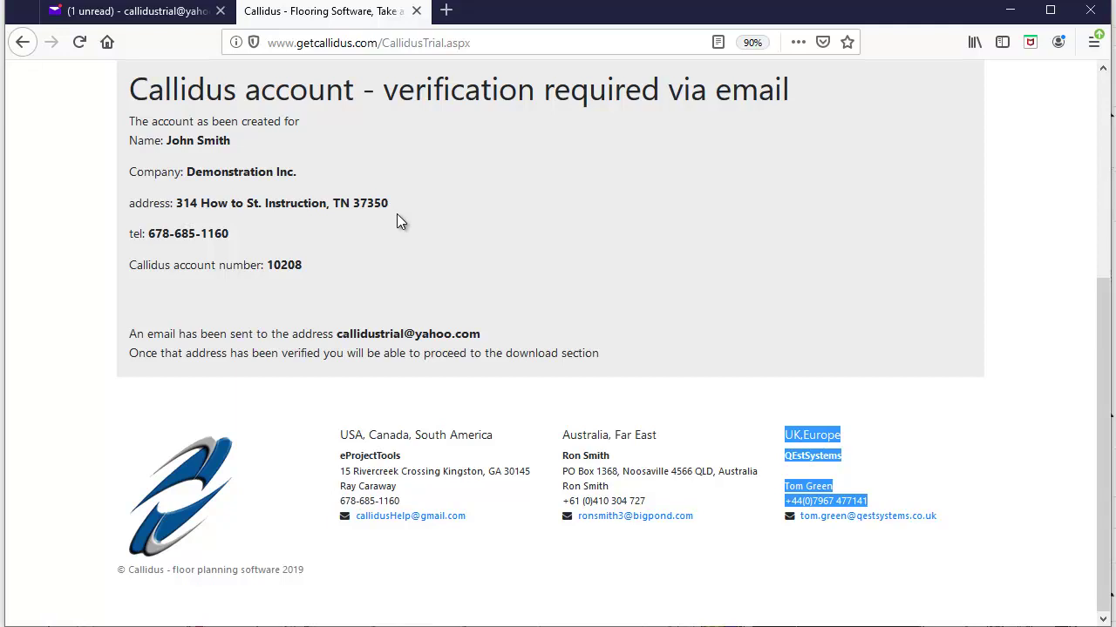
- Open the Callidus registration email in Yahoo Mail and validate the account's email address
{"action": "left_click", "coordinate": [174, 10]}
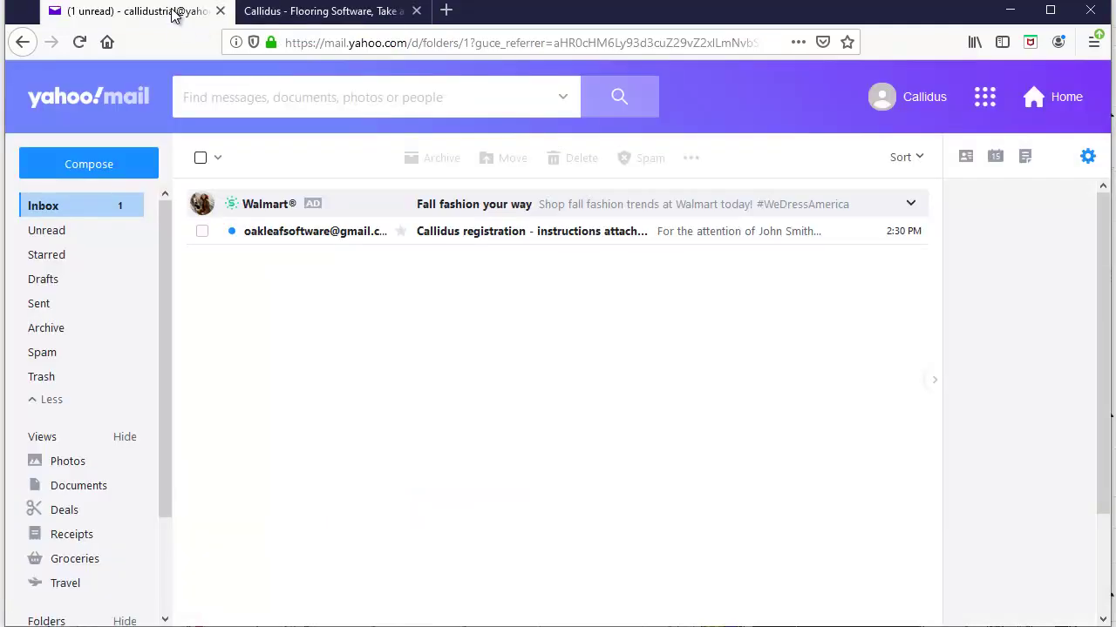
{"action": "left_click", "coordinate": [291, 231]}
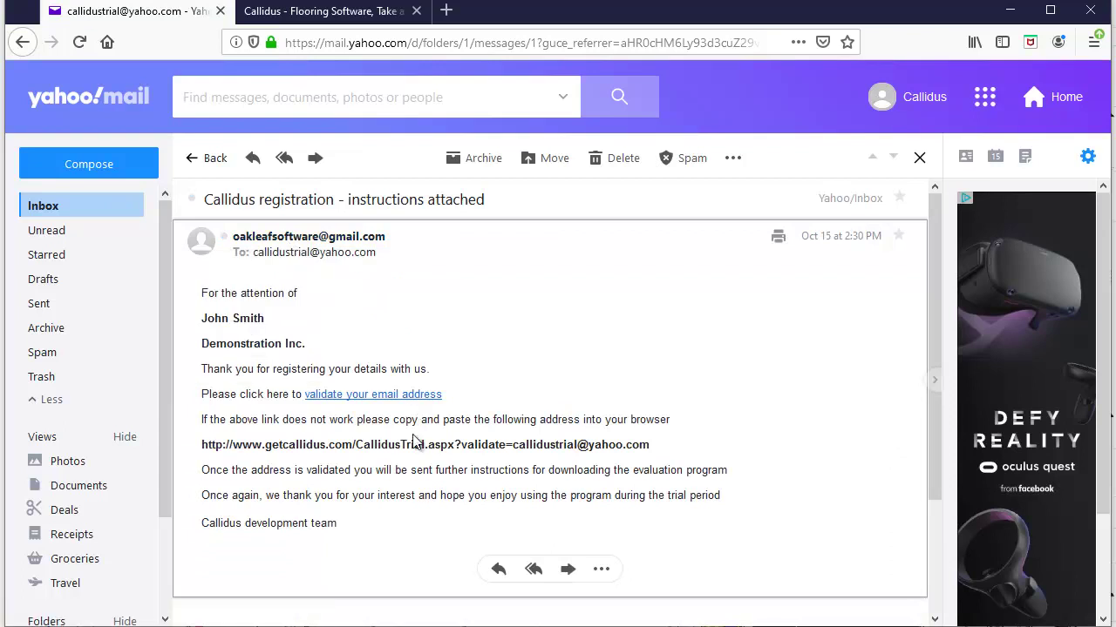
{"action": "left_click", "coordinate": [389, 395]}
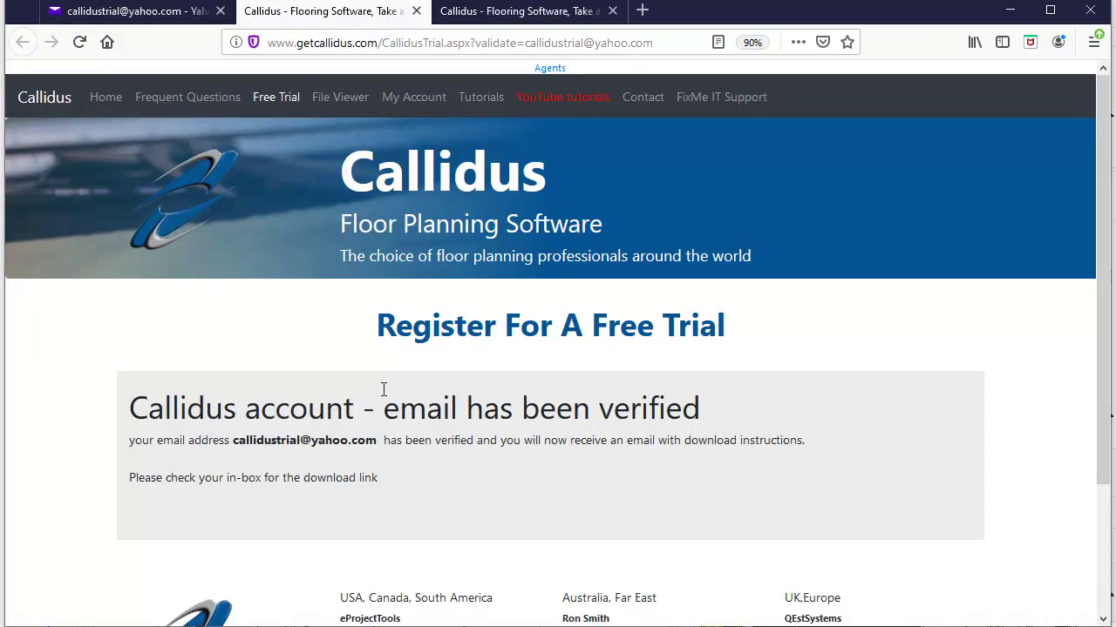
{"action": "scroll", "coordinate": [412, 462], "scroll_direction": "down", "scroll_amount": 1}
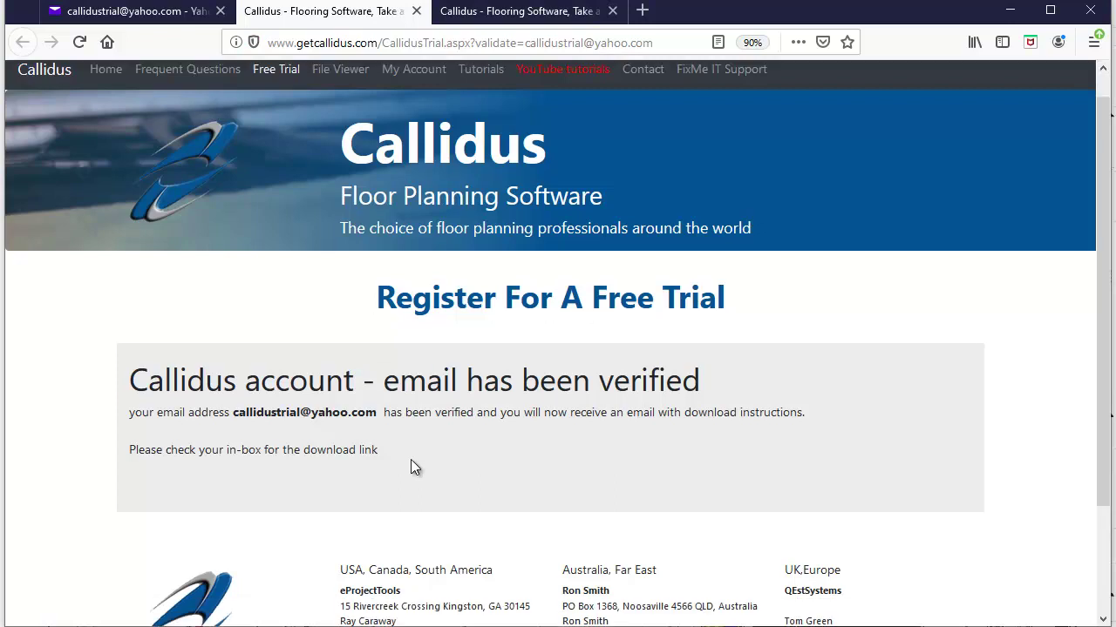
{"action": "scroll", "coordinate": [410, 459], "scroll_direction": "down", "scroll_amount": 3}
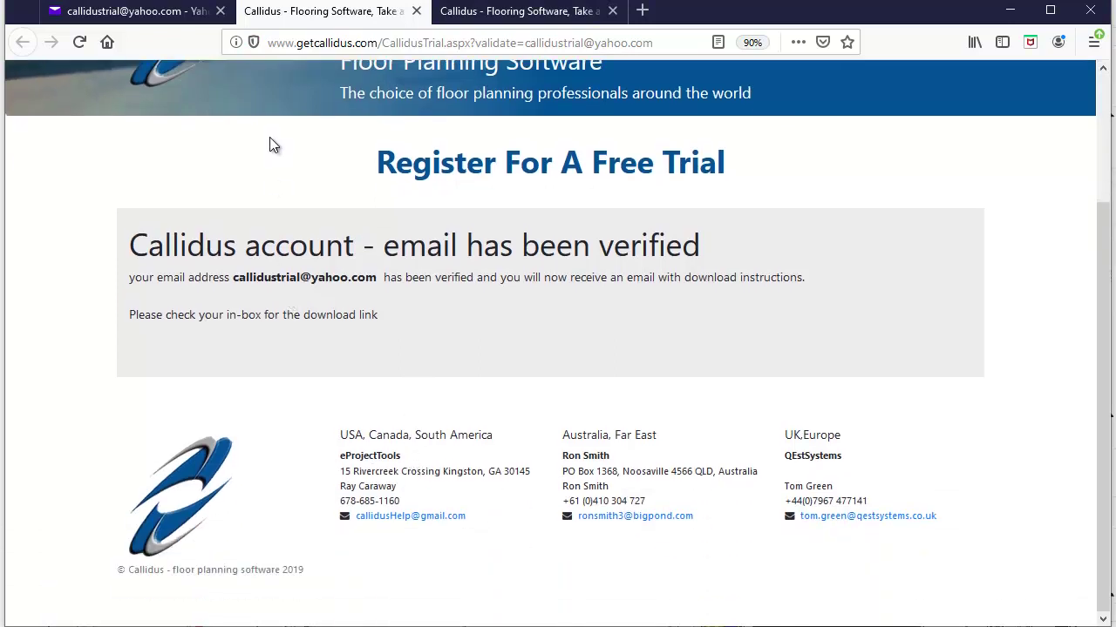
- Return to the Yahoo inbox and open the 'Callidus - download instructions' email
{"action": "left_click", "coordinate": [184, 15]}
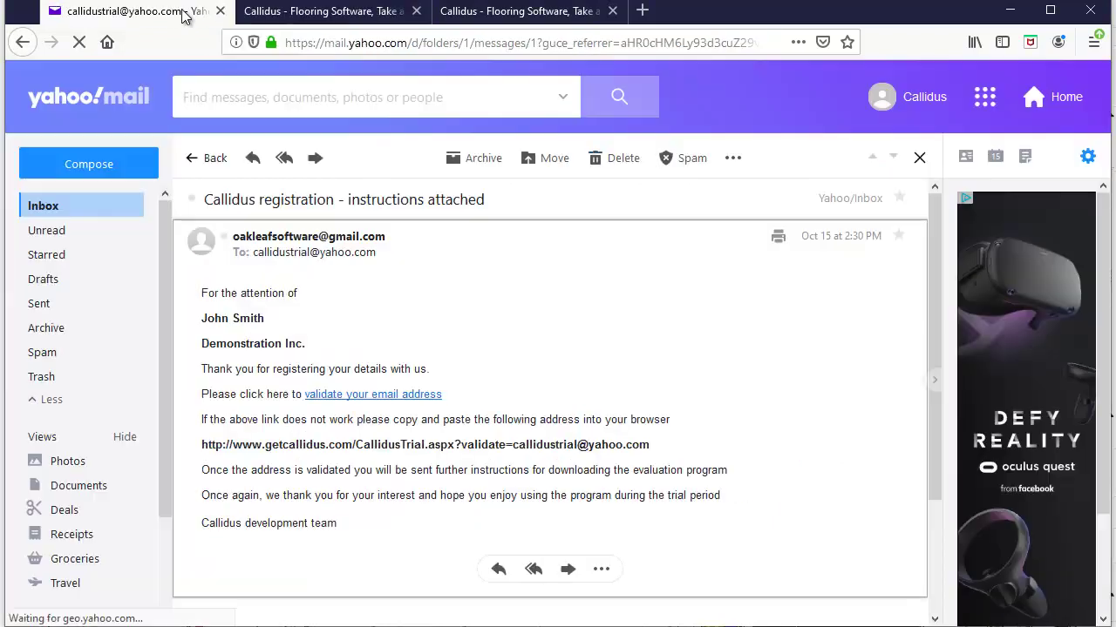
{"action": "left_click", "coordinate": [189, 160]}
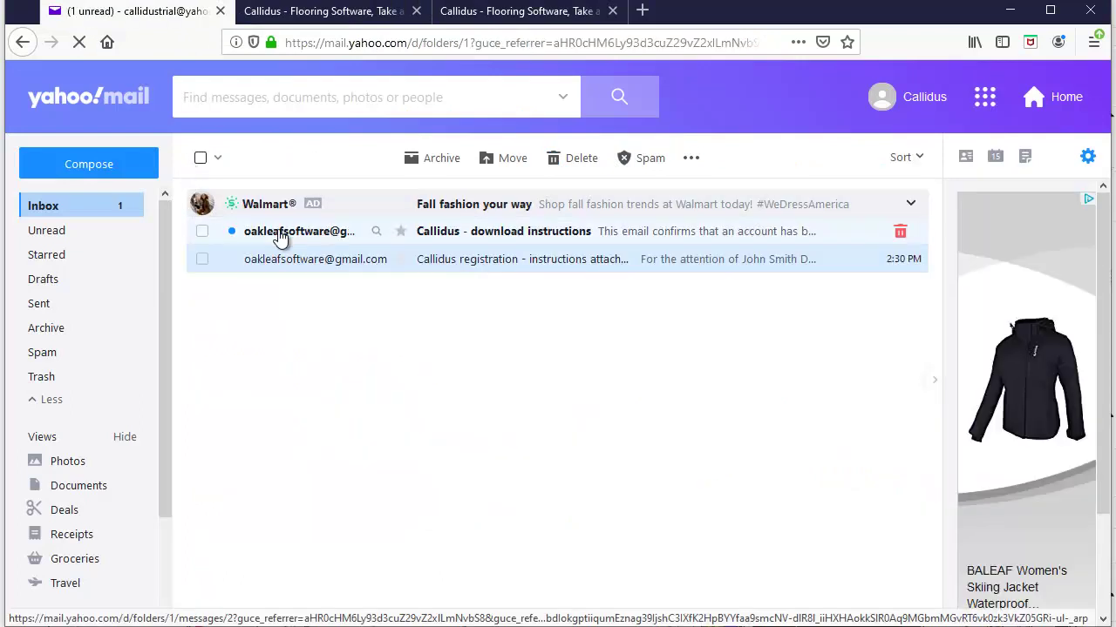
{"action": "left_click", "coordinate": [281, 233]}
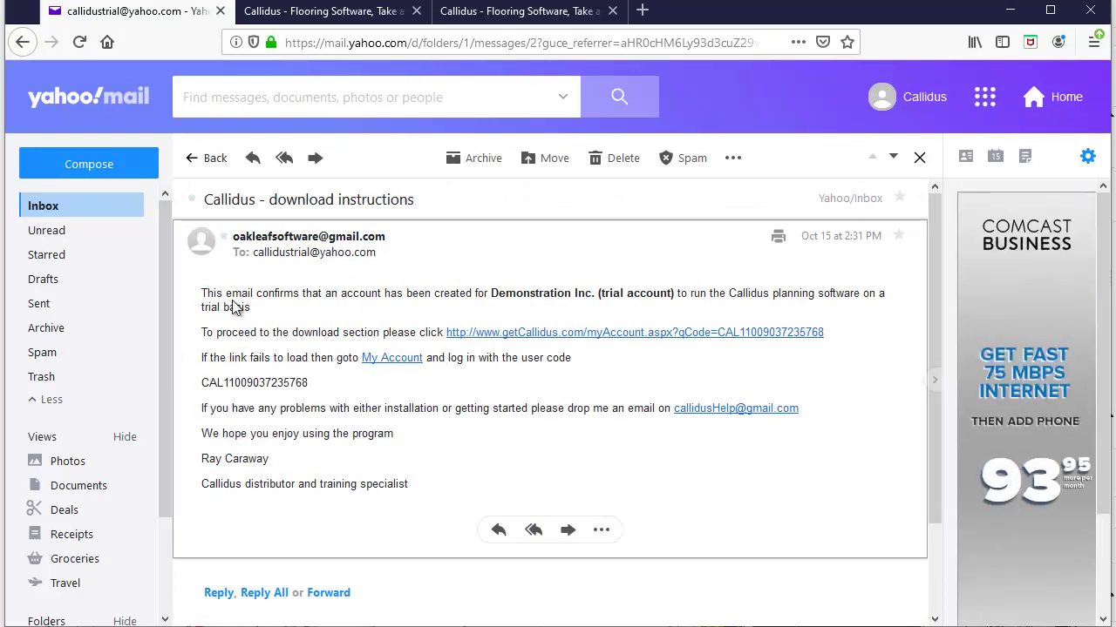
- Save callidus_2018_6_27.exe from the account download page and open its Downloads folder
{"action": "left_click", "coordinate": [566, 340]}
{"action": "left_click_drag", "start_coordinate": [1102, 261], "coordinate": [1111, 434]}
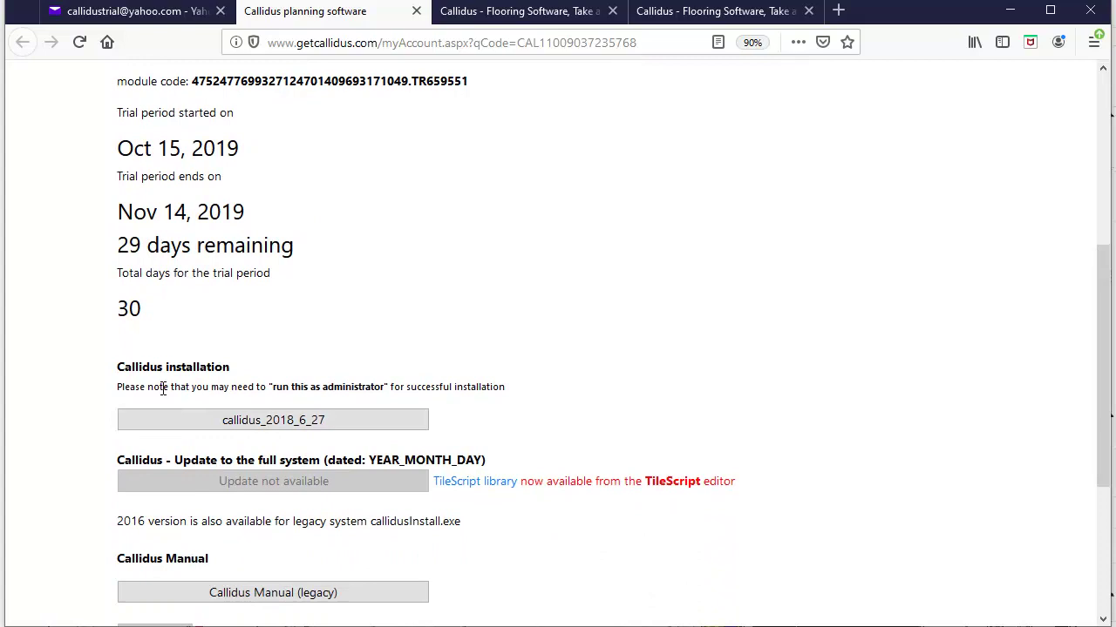
{"action": "left_click", "coordinate": [248, 427]}
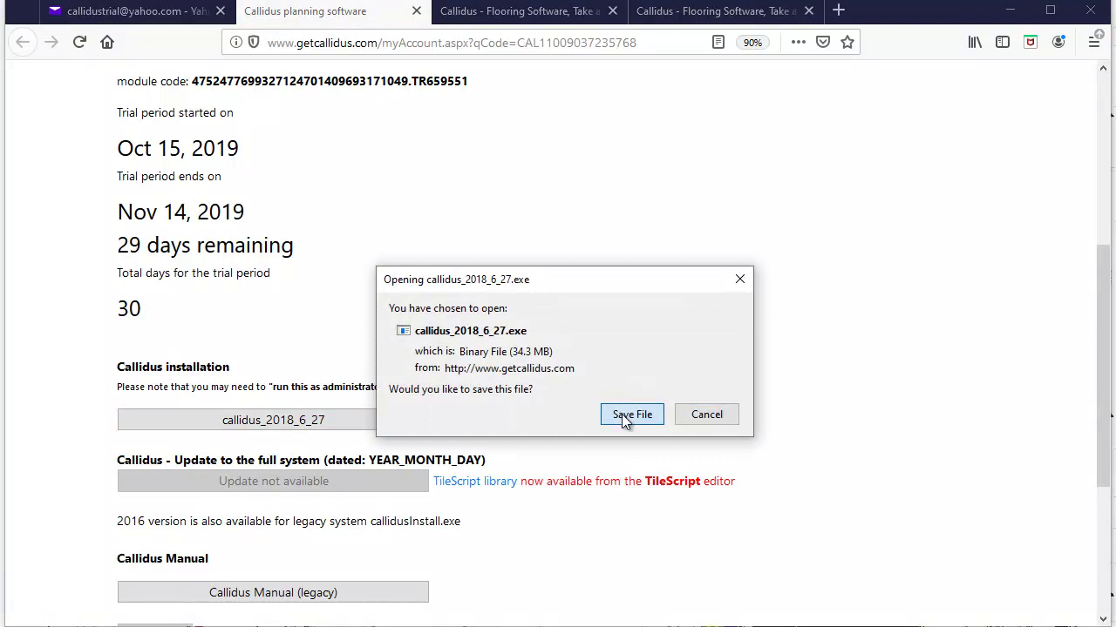
{"action": "left_click", "coordinate": [622, 416]}
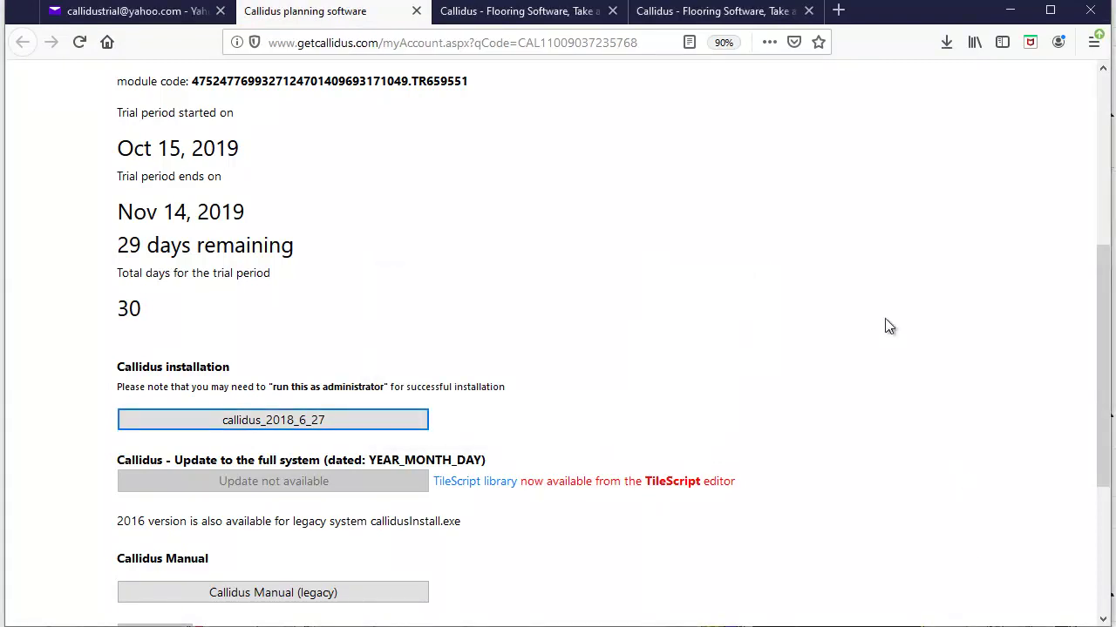
{"action": "left_click", "coordinate": [946, 44]}
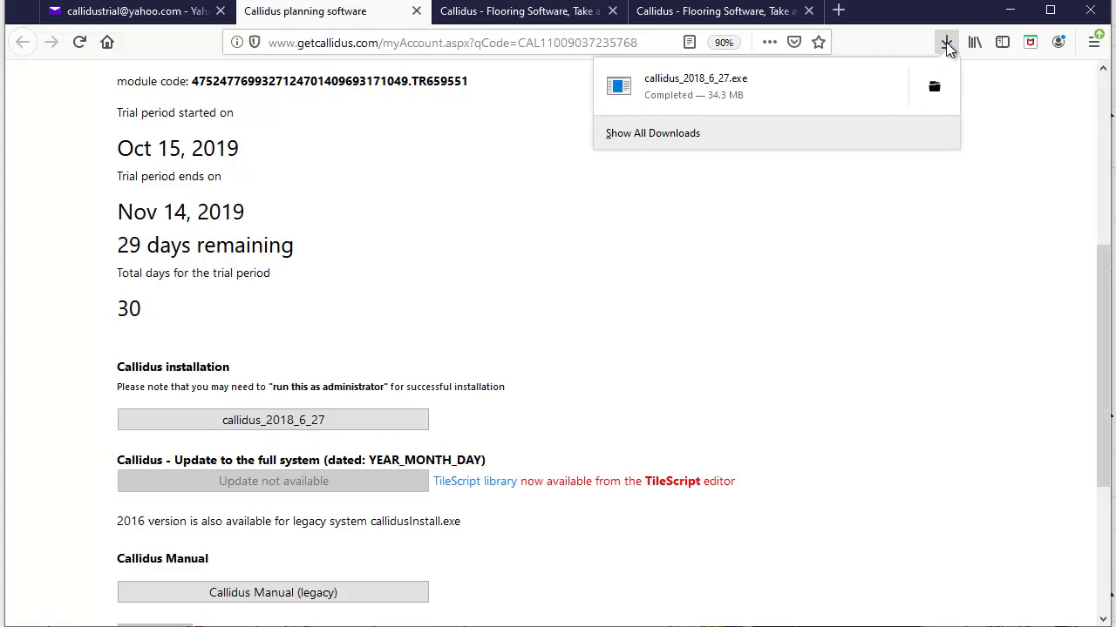
{"action": "left_click", "coordinate": [934, 90]}
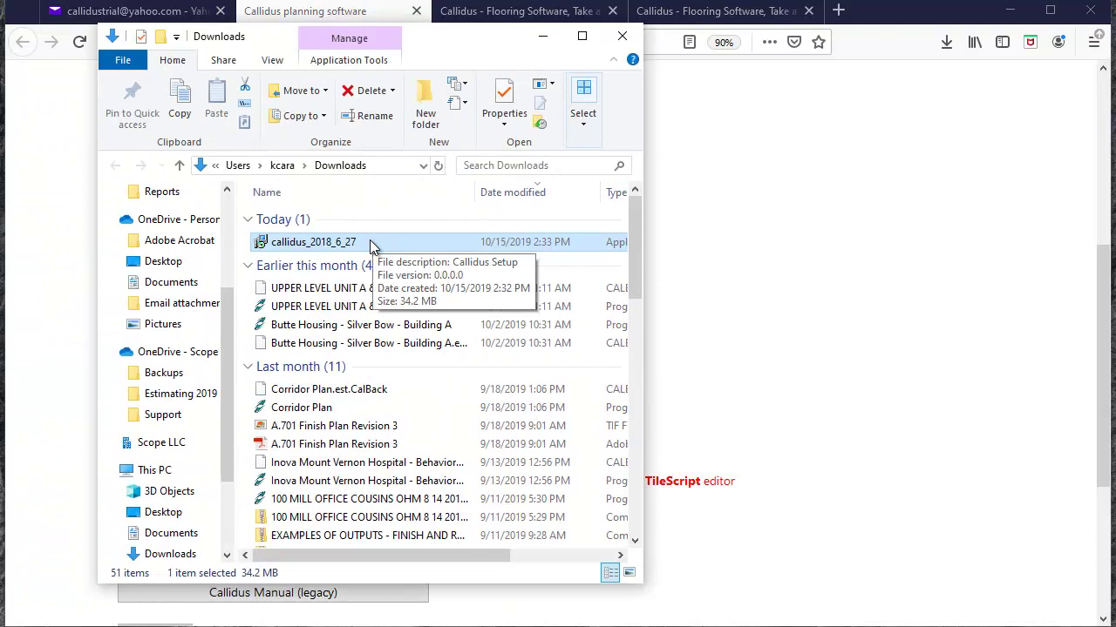
- Run the callidus_2018_6_27 installer as administrator from Downloads
{"action": "right_click", "coordinate": [369, 240]}
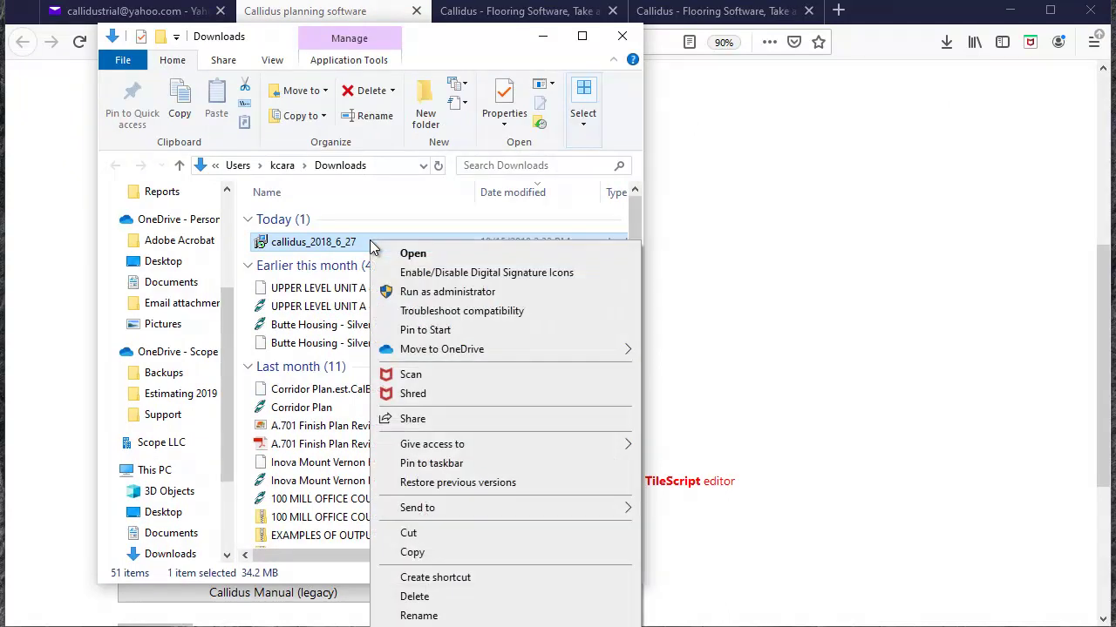
{"action": "left_click", "coordinate": [403, 297]}
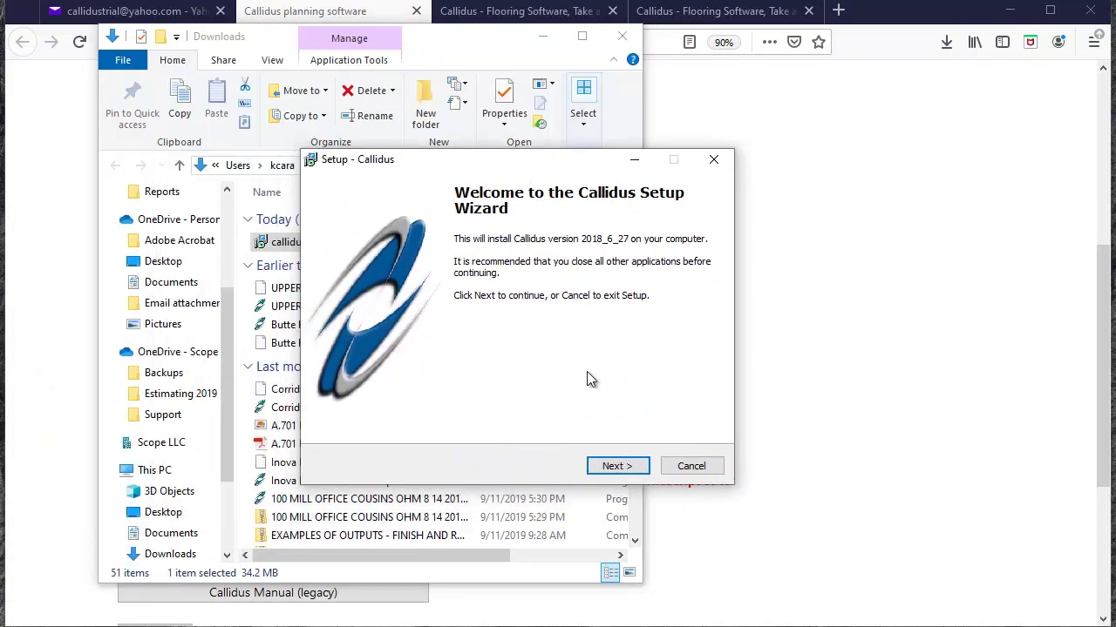
- Choose imperial measurements for the default material list and accept the license agreement
{"action": "left_click", "coordinate": [631, 469]}
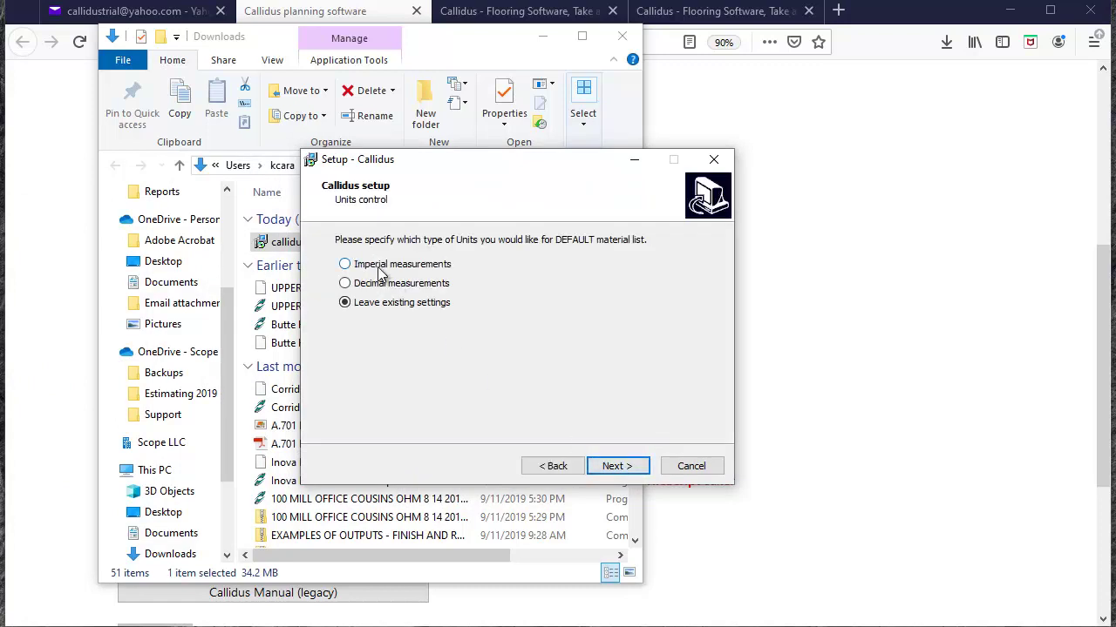
{"action": "left_click", "coordinate": [379, 268]}
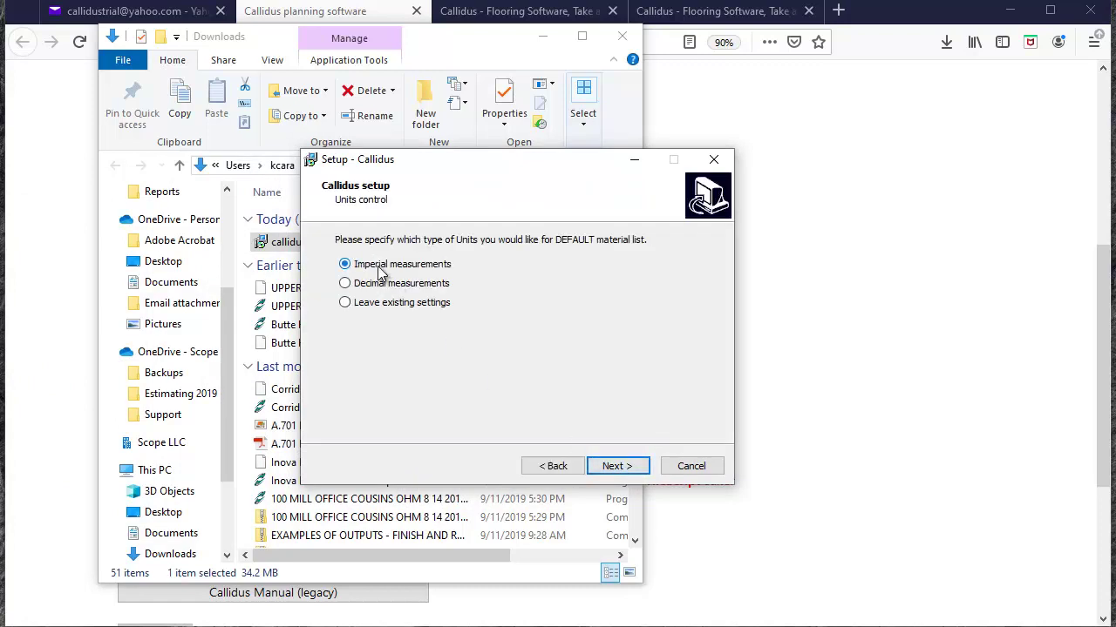
{"action": "left_click", "coordinate": [615, 471]}
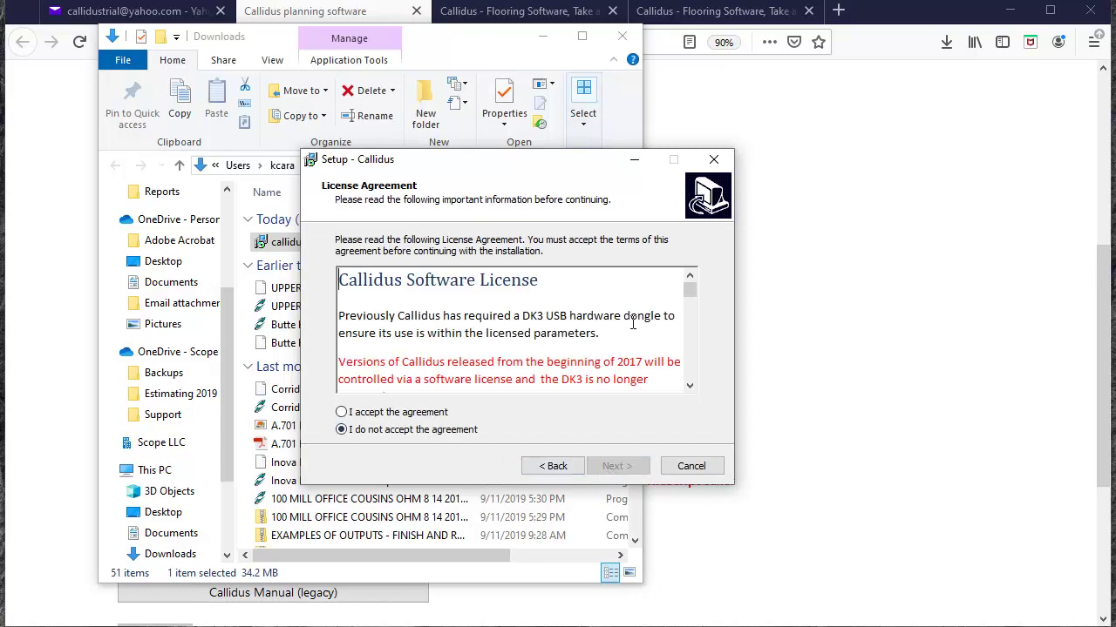
{"action": "left_click_drag", "start_coordinate": [689, 293], "coordinate": [693, 378]}
{"action": "left_click", "coordinate": [388, 414]}
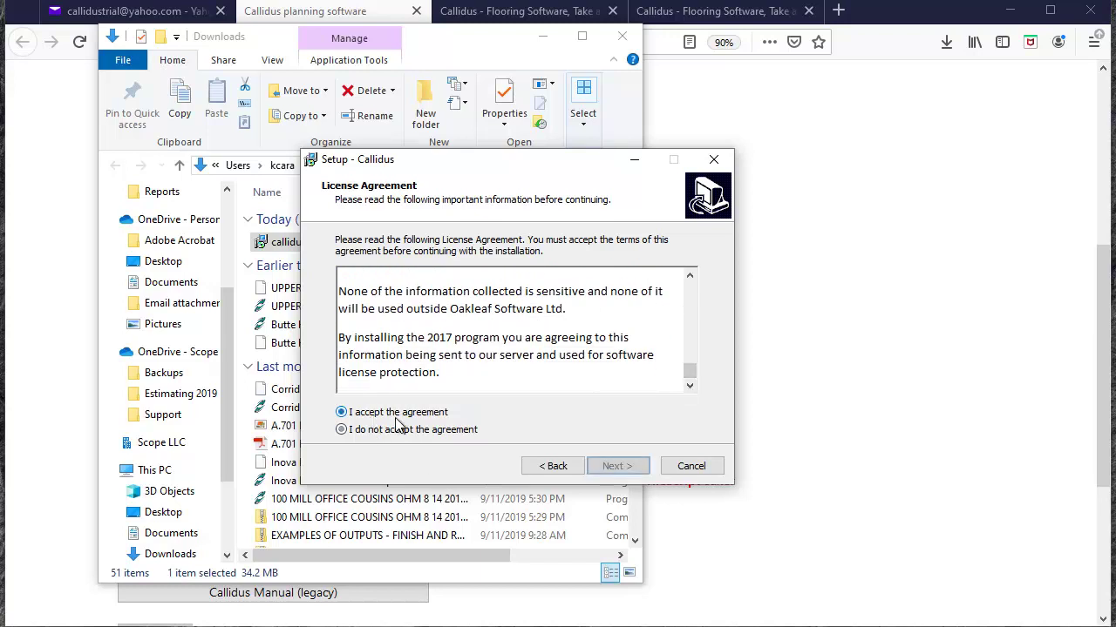
- Install with the default Start menu folder, keep the existing Default.est, and finish setup
{"action": "left_click", "coordinate": [612, 466]}
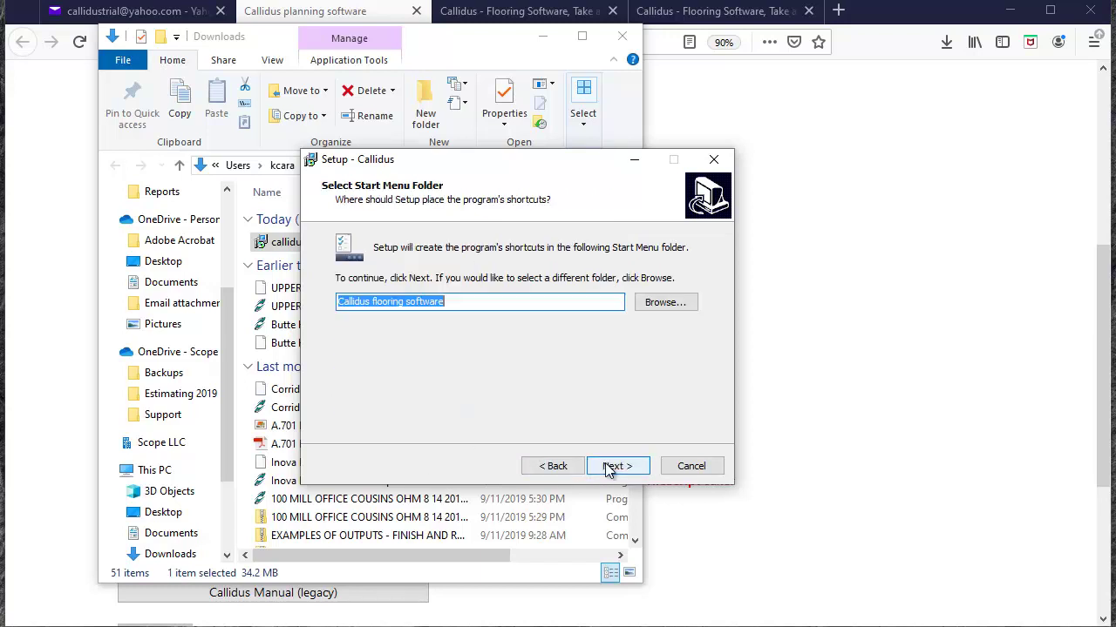
{"action": "left_click", "coordinate": [605, 464]}
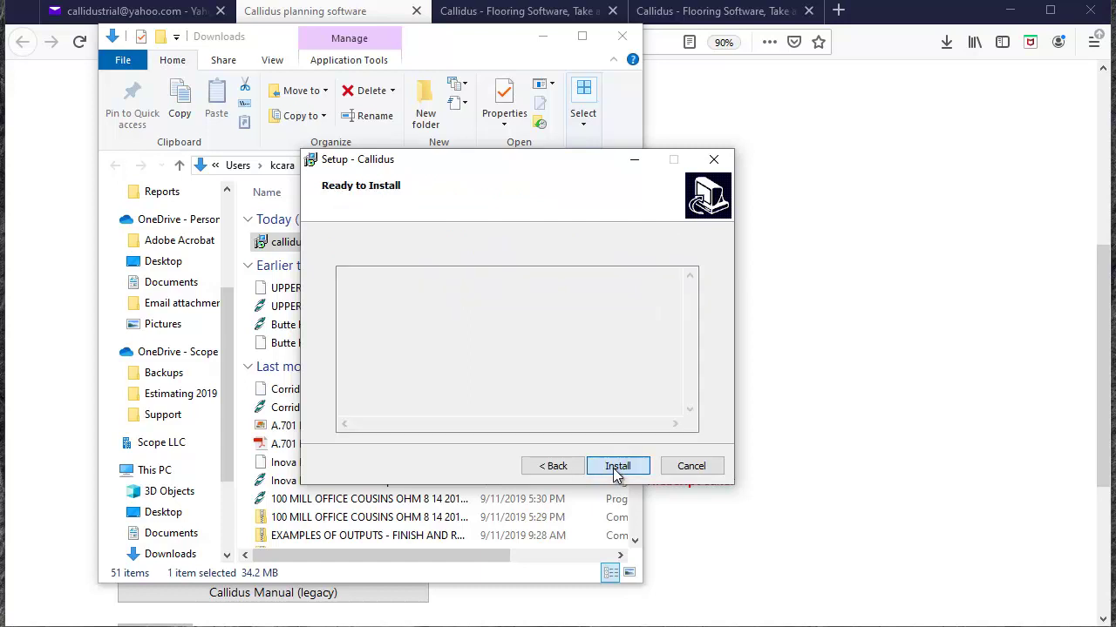
{"action": "left_click", "coordinate": [617, 467]}
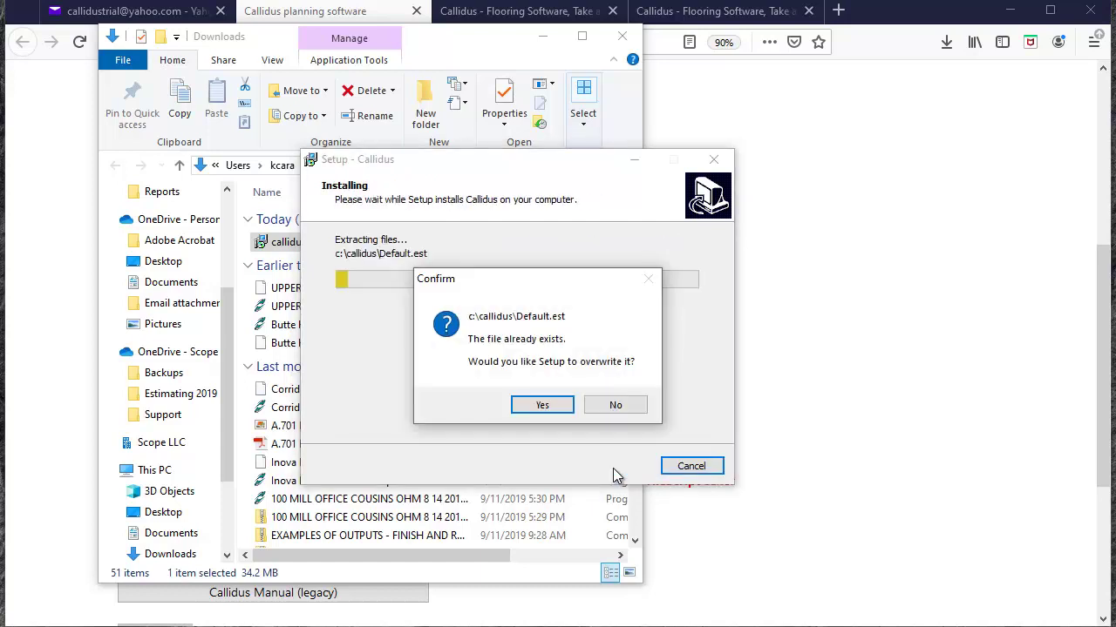
{"action": "left_click", "coordinate": [615, 406]}
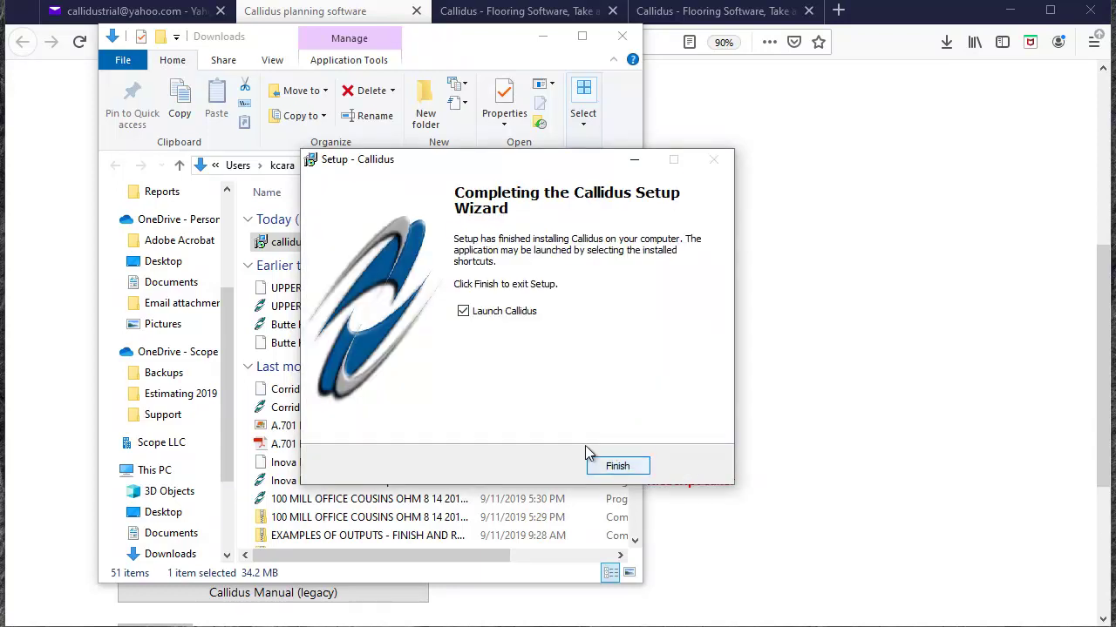
{"action": "left_click", "coordinate": [610, 464]}
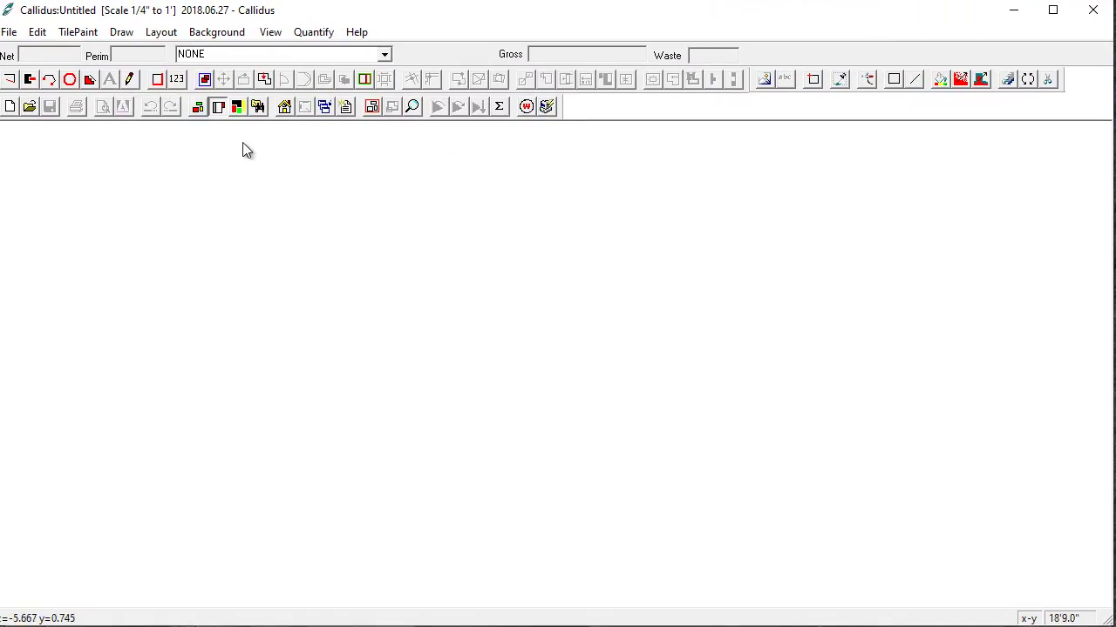
{"action": "left_click", "coordinate": [131, 80]}
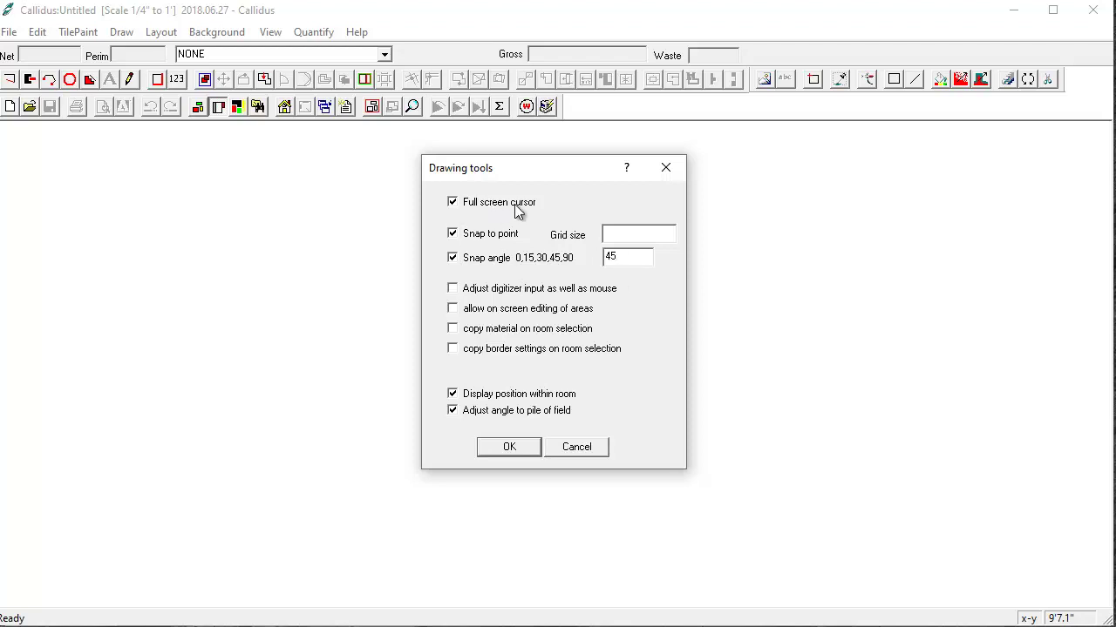
{"action": "left_click", "coordinate": [497, 450]}
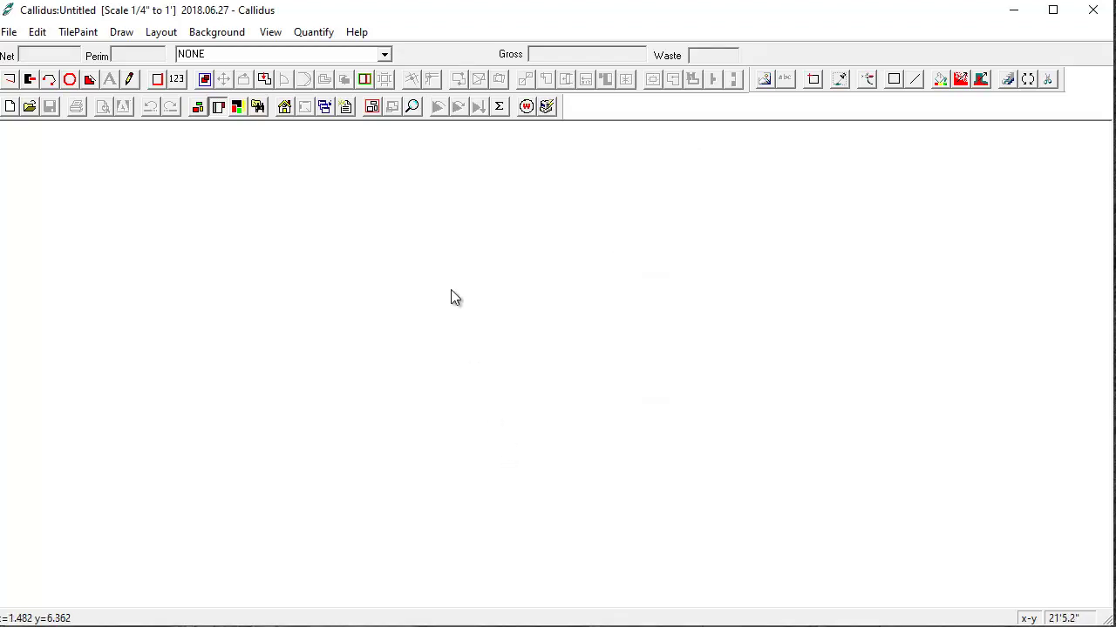
{"action": "left_click", "coordinate": [346, 108]}
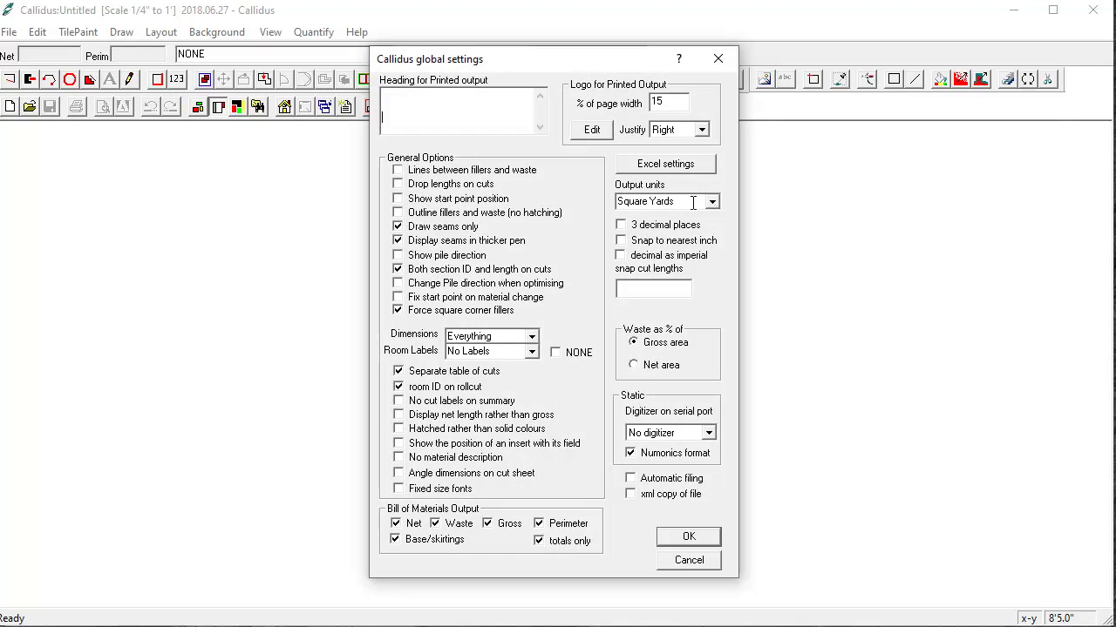
{"action": "left_click", "coordinate": [711, 203]}
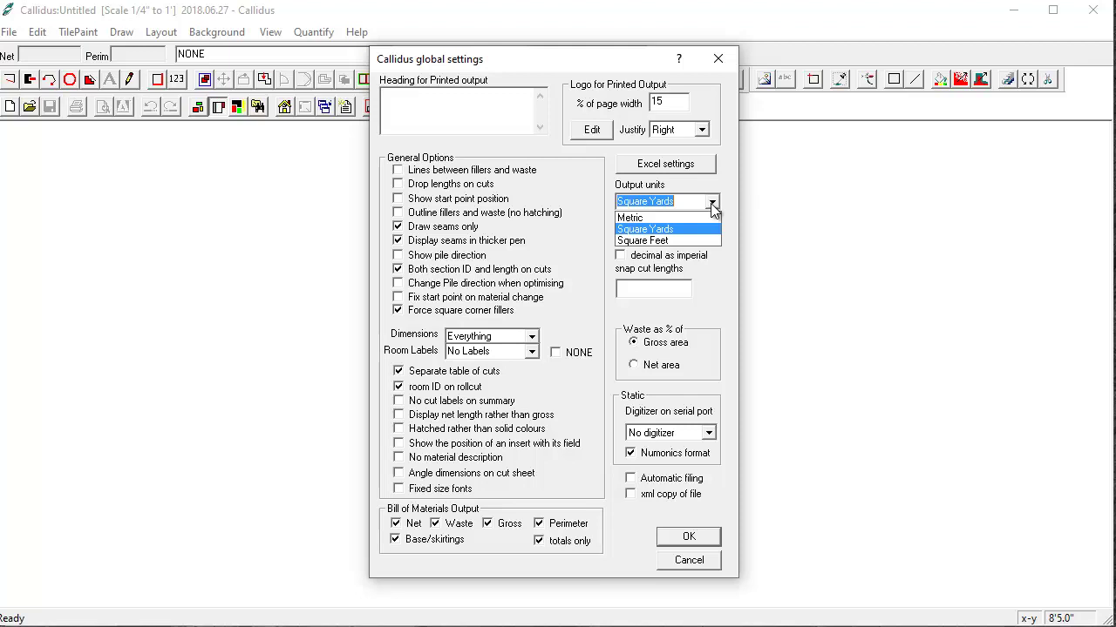
{"action": "left_click", "coordinate": [711, 203]}
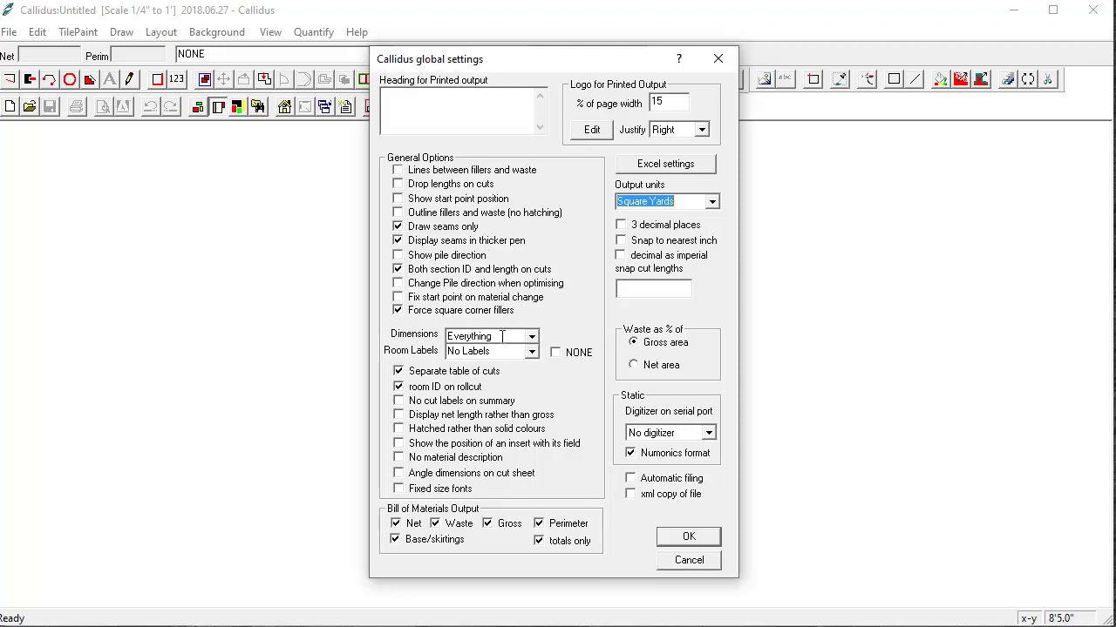
{"action": "left_click", "coordinate": [690, 537]}
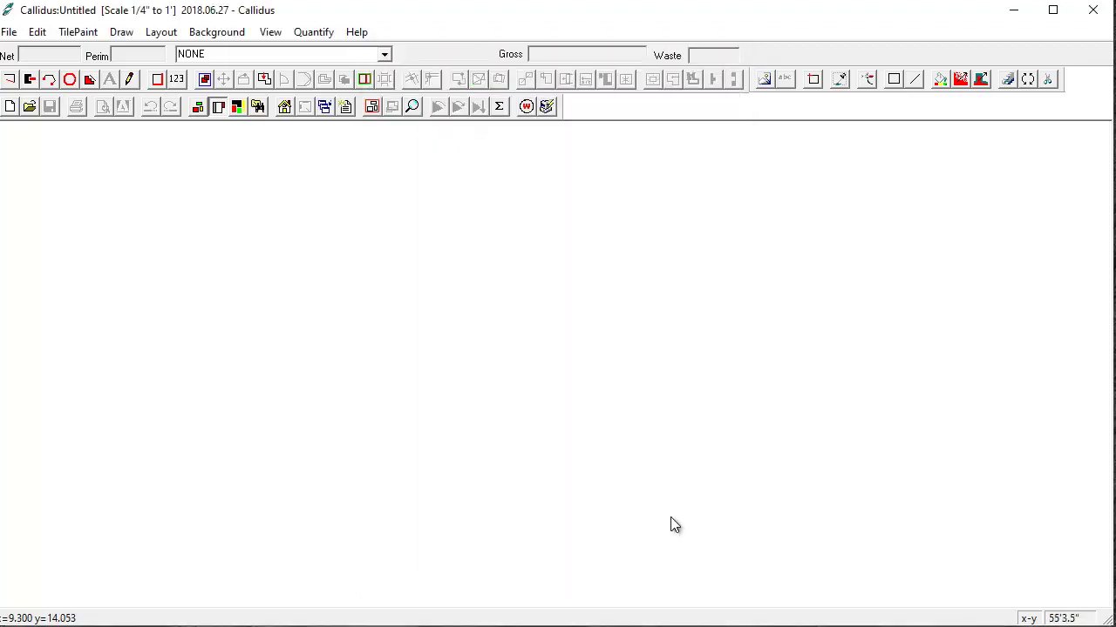